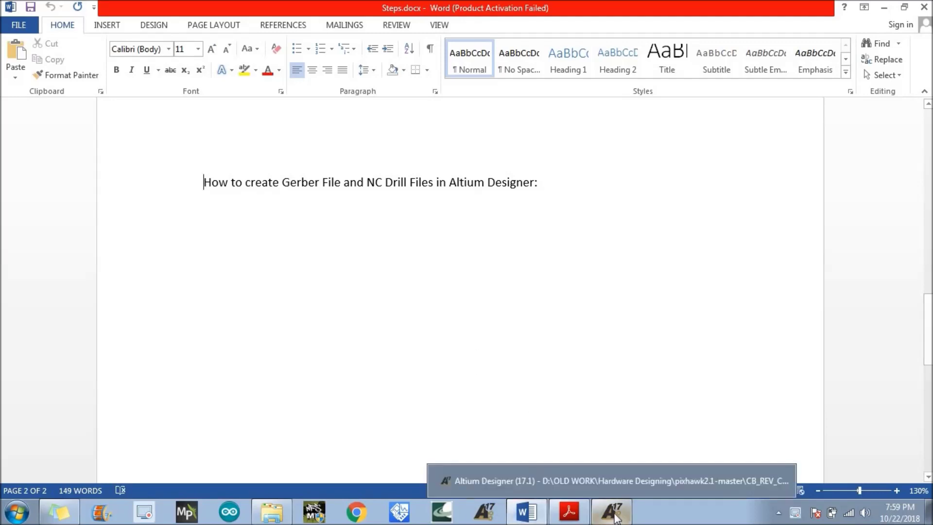
- Bring Altium Designer forward and show the FULL_CB_REV_C.PcbDoc board layout
left_click(611, 511)
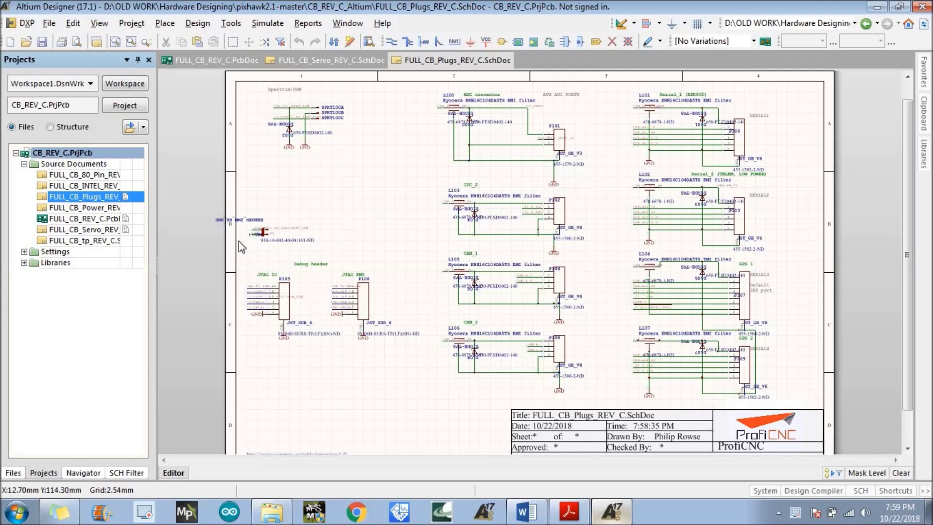
left_click(206, 62)
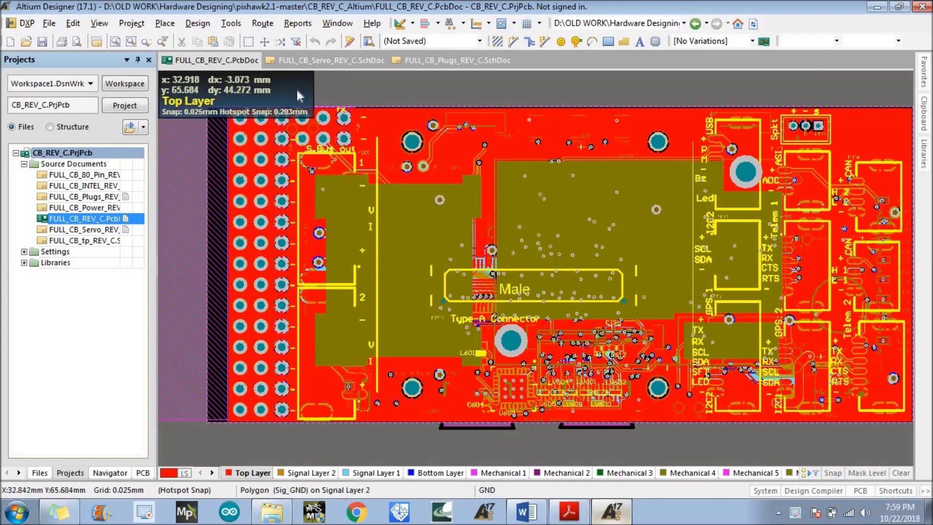
- Open Gerber Setup through File > Fabrication Outputs > Gerber Files
left_click(54, 30)
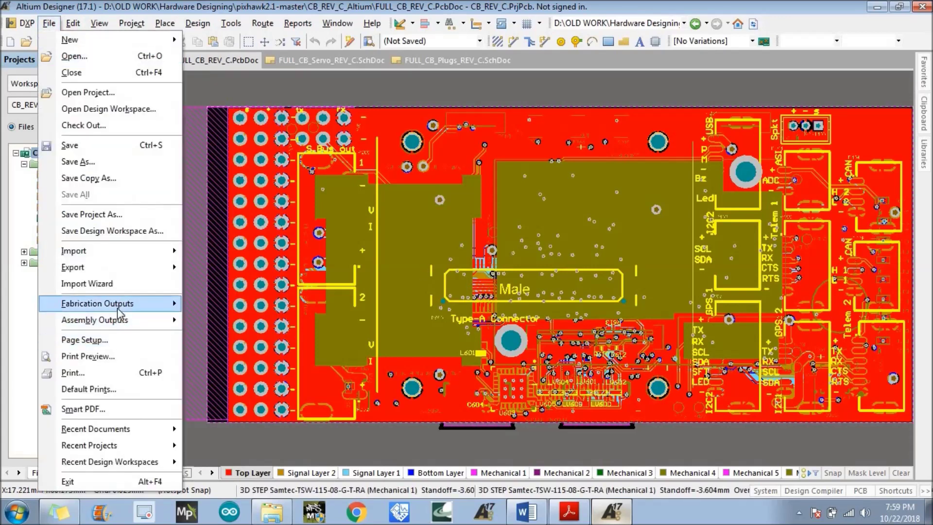
mouse_move(118, 308)
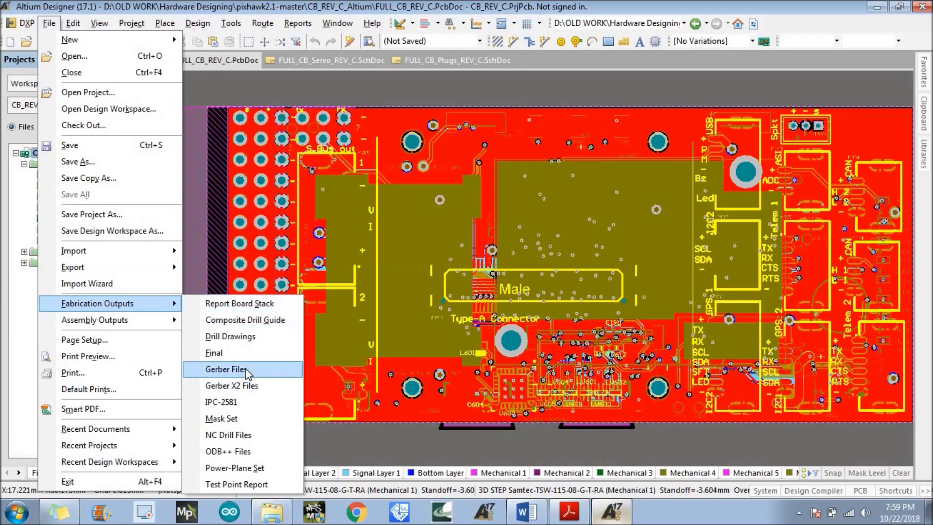
left_click(225, 369)
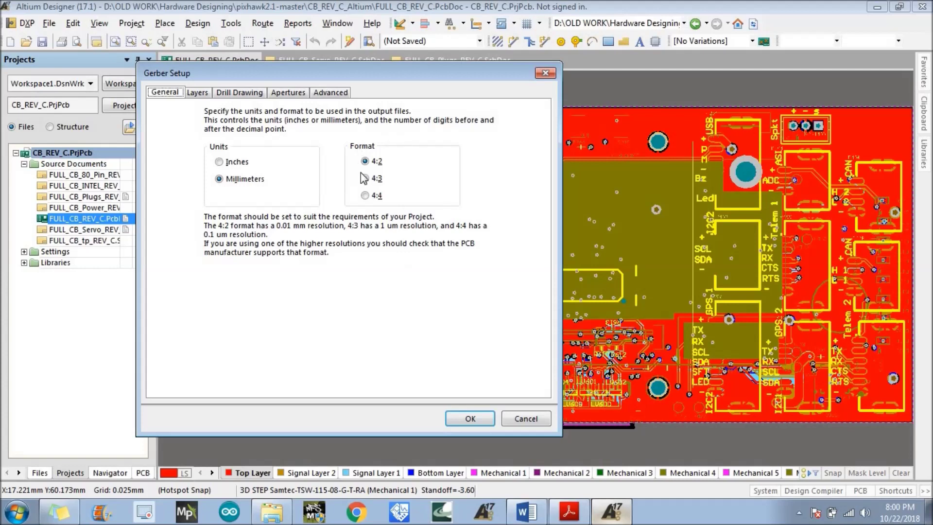
- Set the Gerber output to millimetres with 4:4 format, then show the layer plotting list
left_click(365, 196)
left_click(366, 178)
left_click(365, 162)
left_click(365, 178)
left_click(365, 195)
left_click(365, 178)
left_click(365, 161)
left_click(365, 196)
left_click(365, 178)
left_click(365, 195)
left_click(365, 179)
left_click(365, 195)
left_click(196, 92)
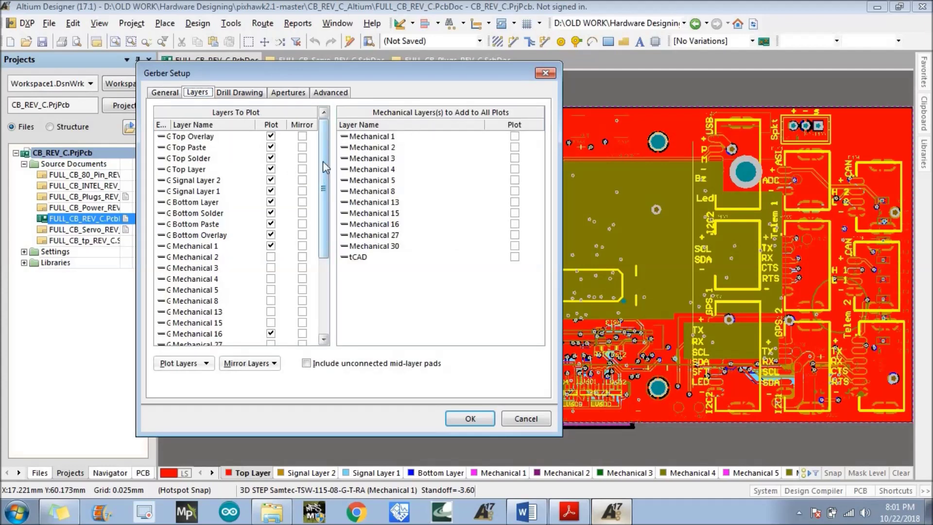
- Set Plot Layers to Used On so every used layer, including mechanical layers, is plotted
left_click(198, 365)
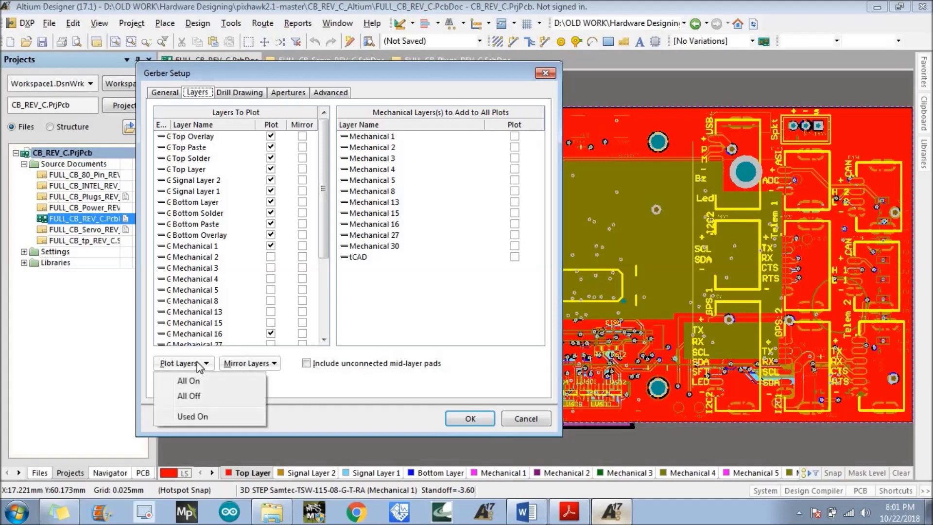
left_click(203, 418)
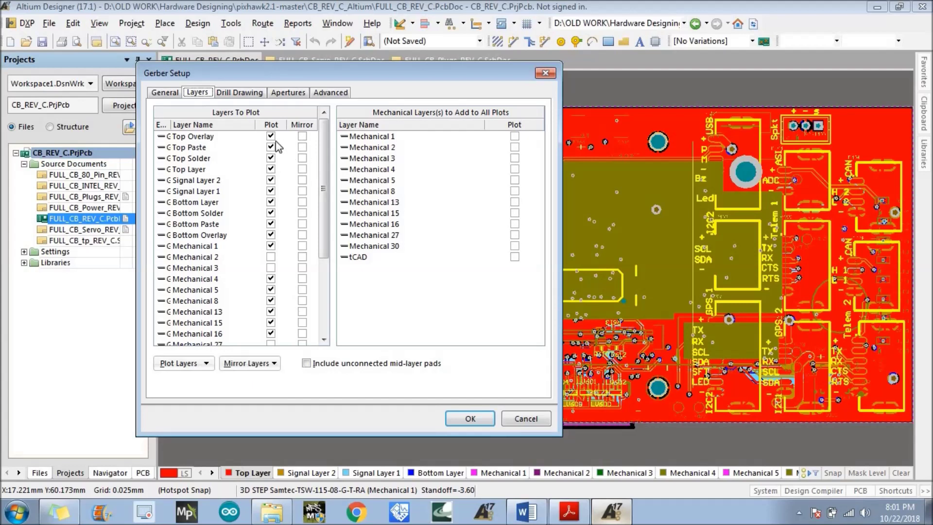
left_click_drag(324, 189, 324, 272)
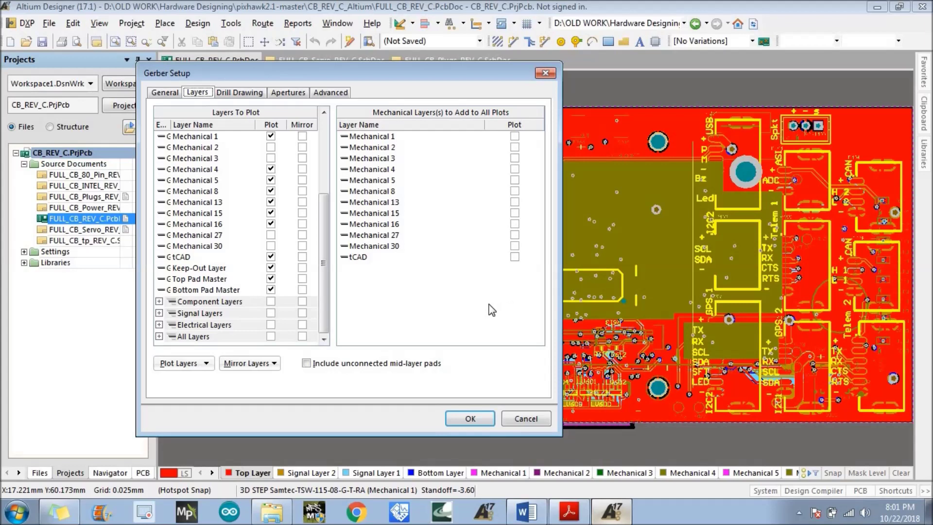
left_click(239, 93)
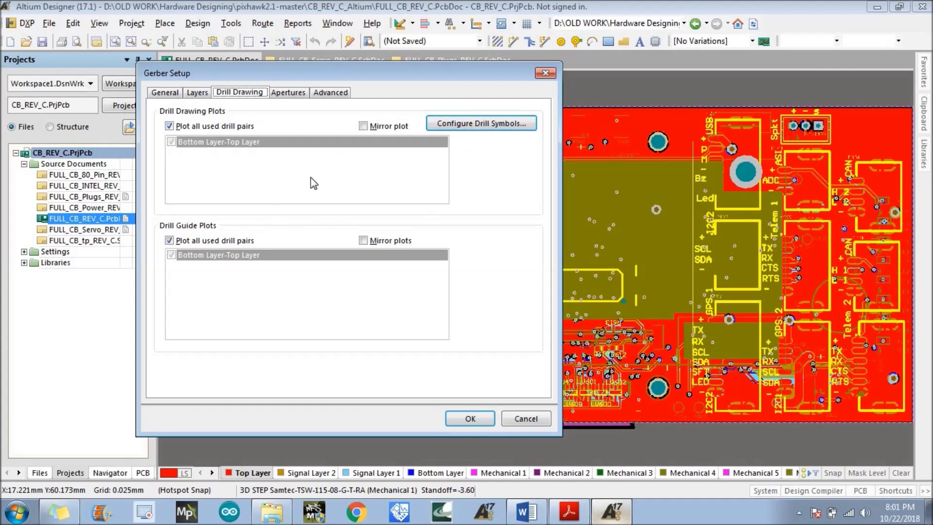
- Review apertures and advanced settings: 508 x 406.4 mm film, suppressed leading zeroes, absolute origin
left_click(291, 92)
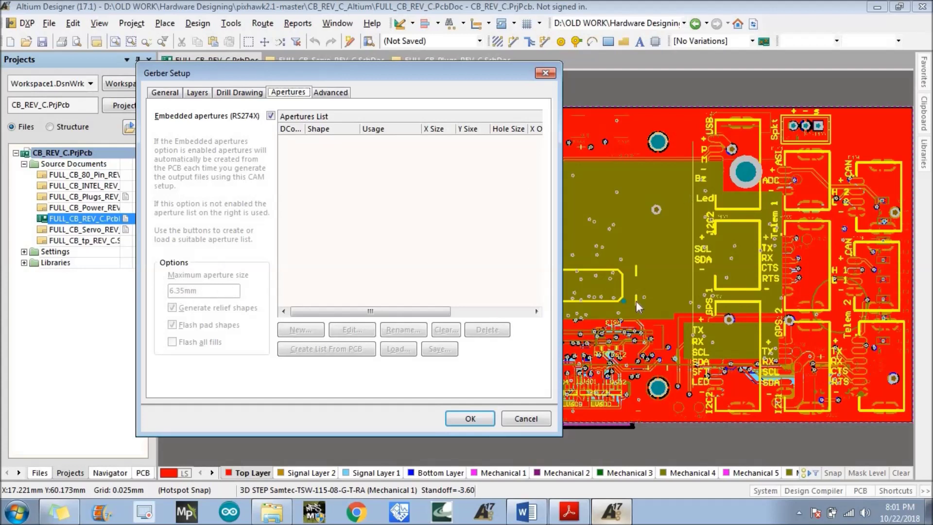
left_click(328, 94)
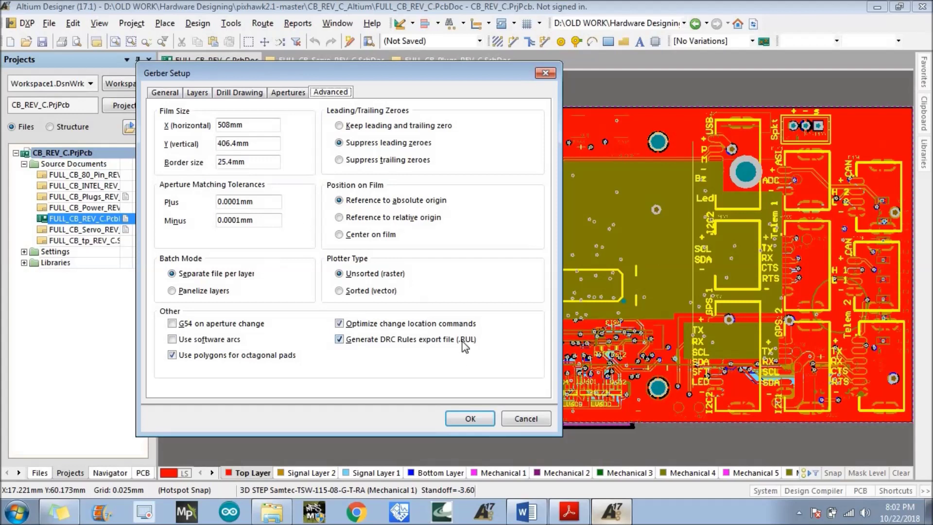
- Accept the Gerber Setup to generate the Gerber files into CAMtastic1.Cam
left_click(470, 419)
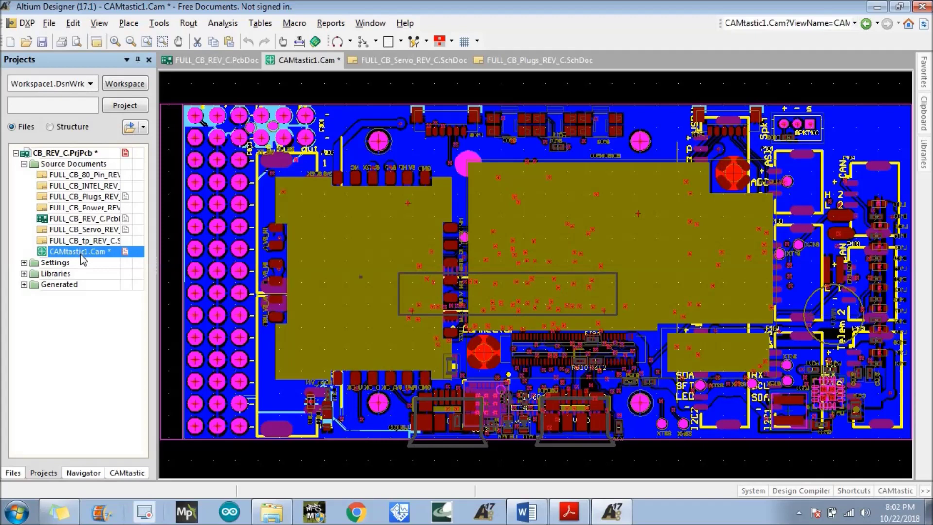
- Inspect the new files in the Project Outputs for PCA_0005_FULL_CB folder, then minimise Explorer
left_click(272, 514)
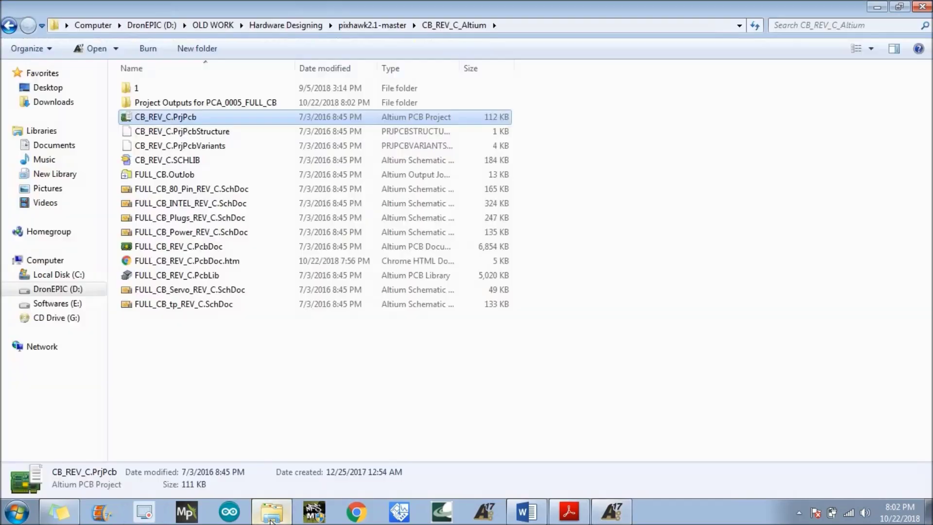
left_click(279, 394)
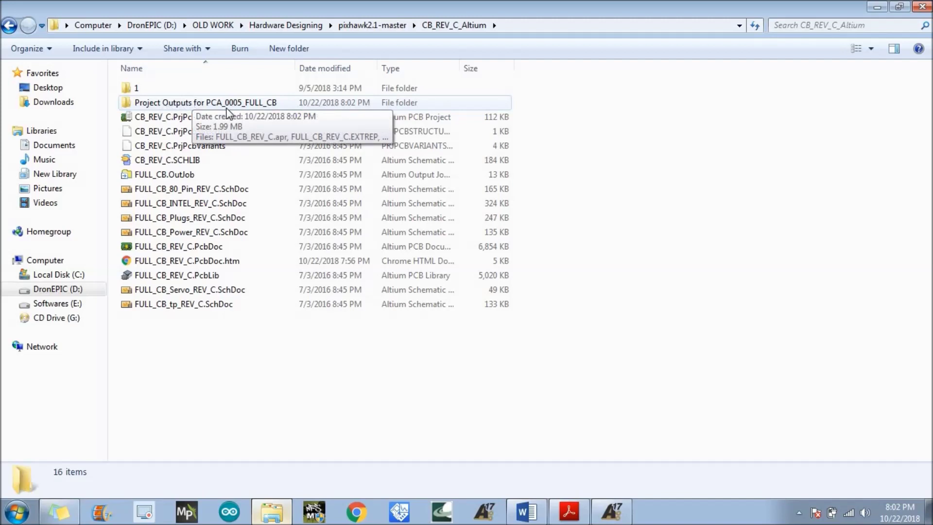
double_click(281, 102)
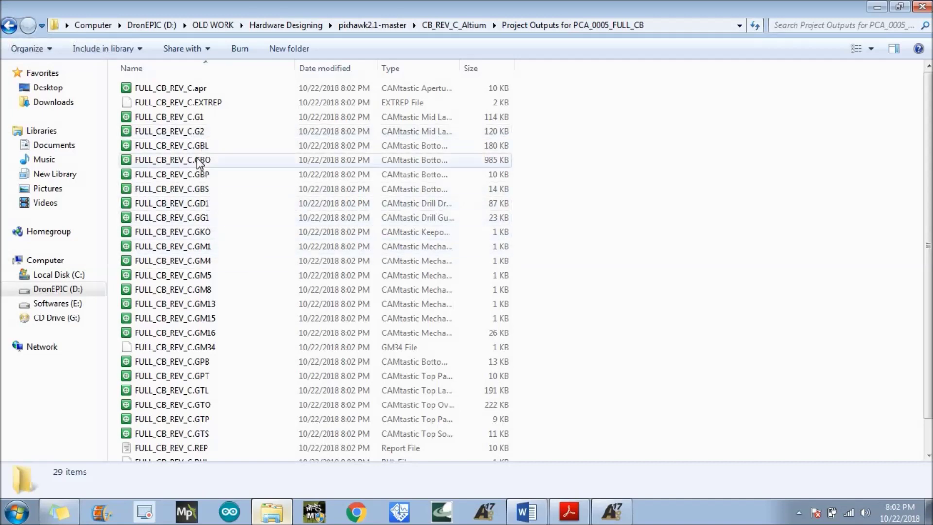
left_click(10, 25)
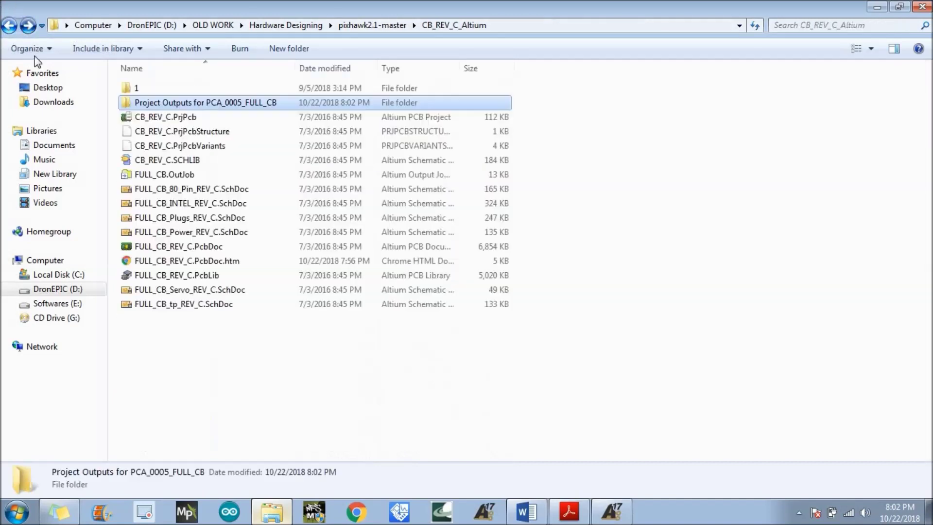
left_click(877, 8)
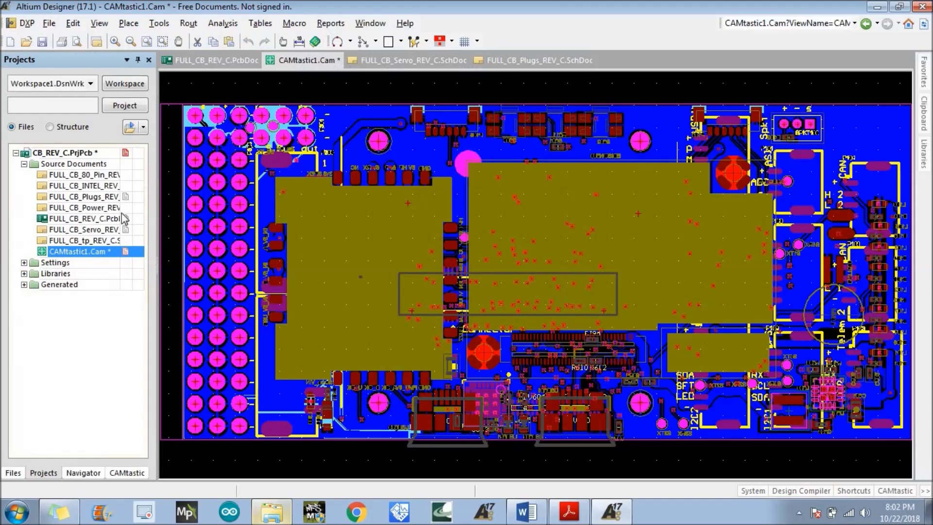
- Return to FULL_CB_REV_C.PcbDoc and open NC Drill Setup from Fabrication Outputs
left_click(205, 59)
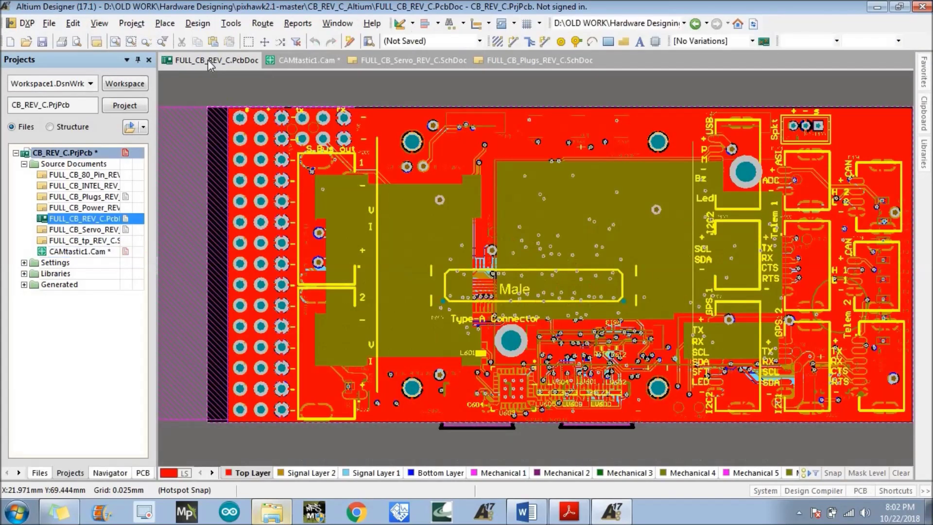
left_click(48, 24)
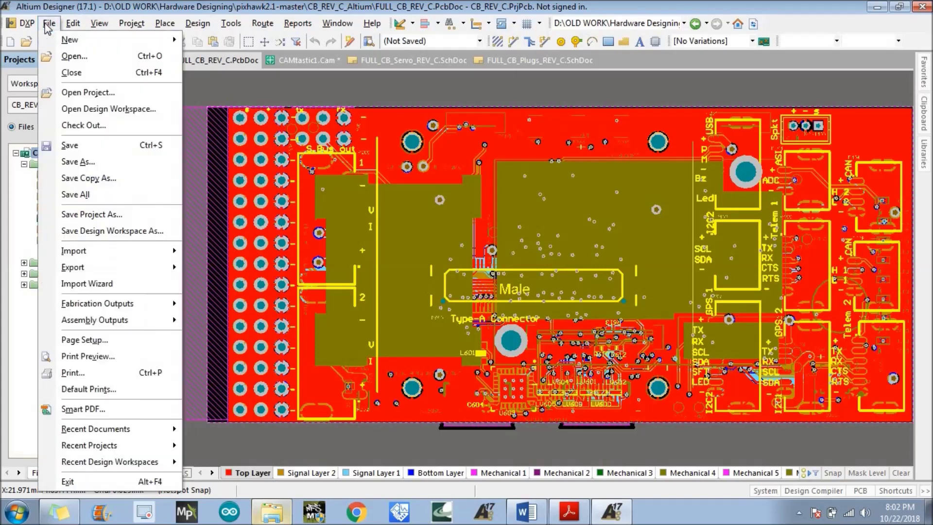
mouse_move(111, 309)
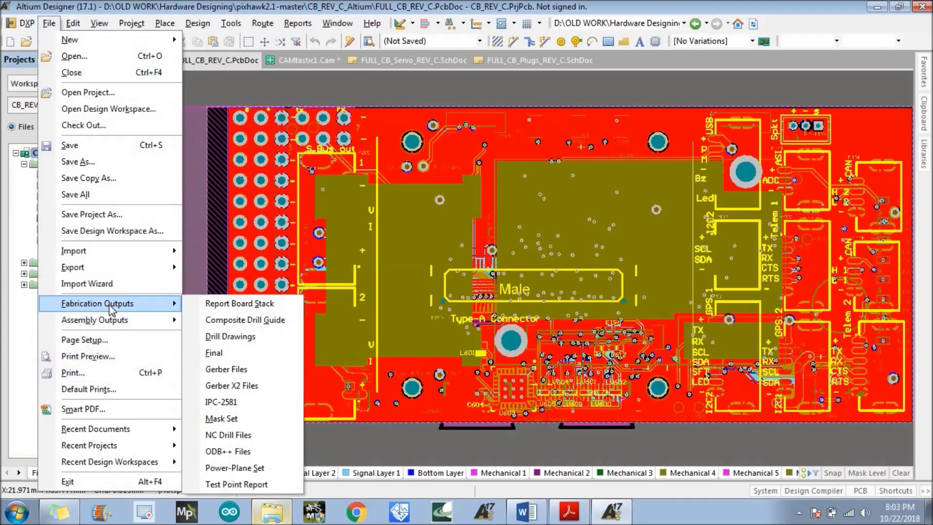
left_click(246, 436)
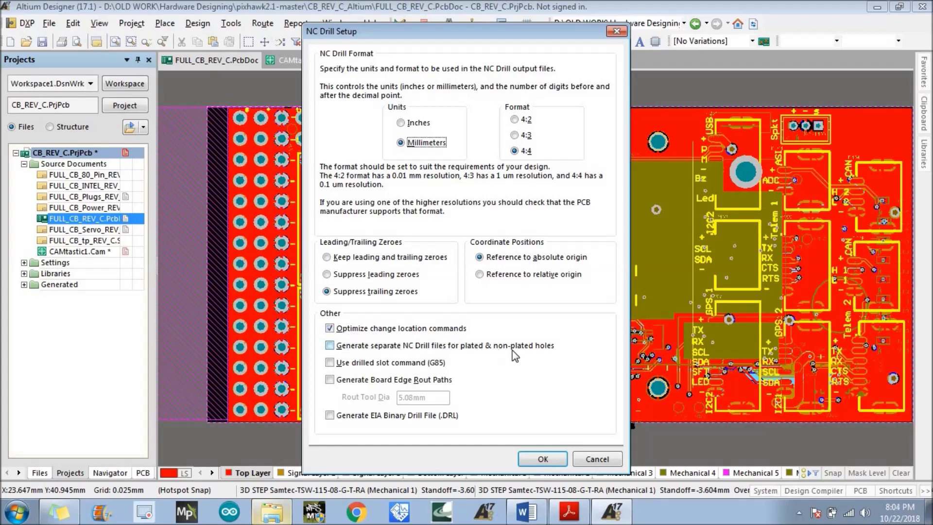
- Generate 4:4 millimetre NC drill files with separate plated and non-plated hole files
left_click(330, 345)
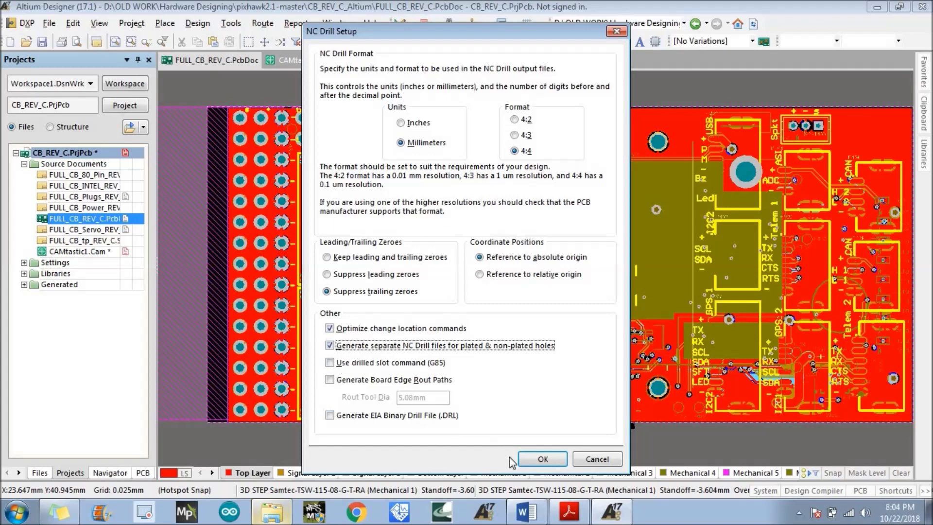
left_click(525, 459)
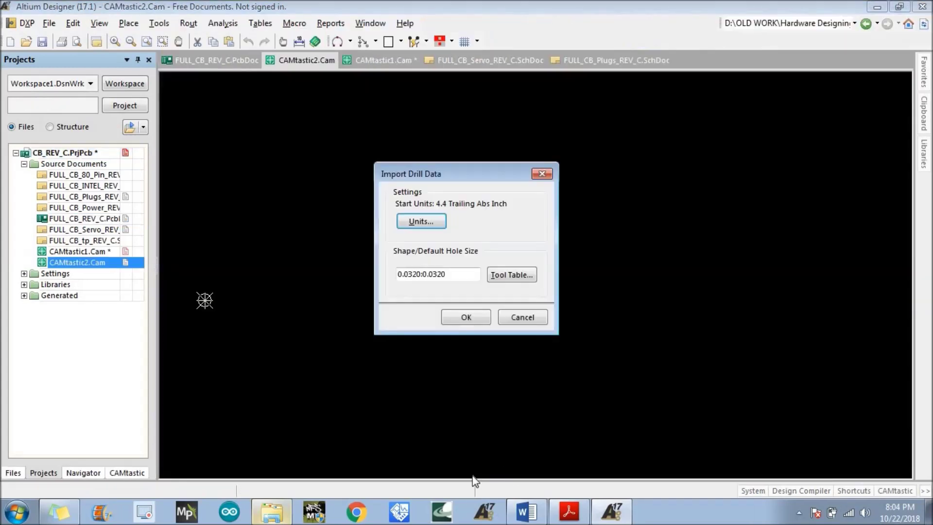
- Import the drill data into CAMtastic2.Cam and bring the CB_REV_C_Altium project folder forward
left_click(462, 317)
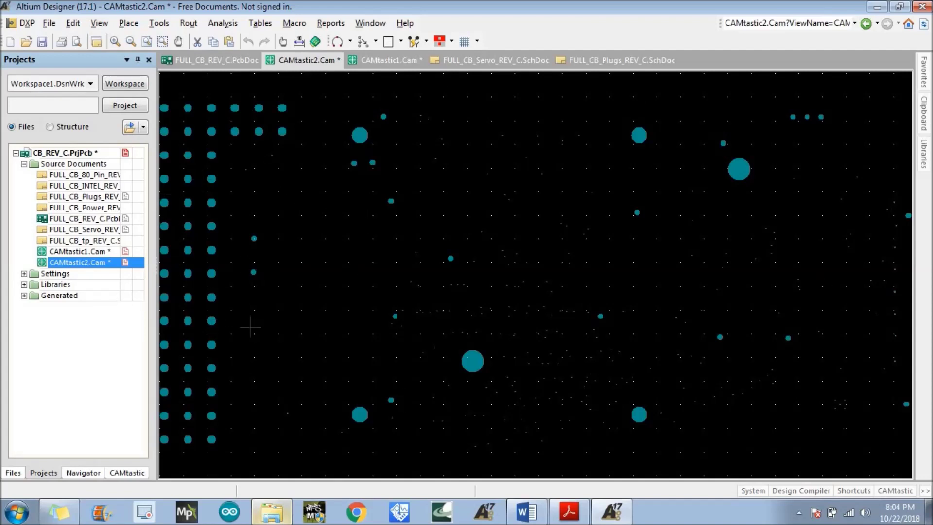
left_click(278, 518)
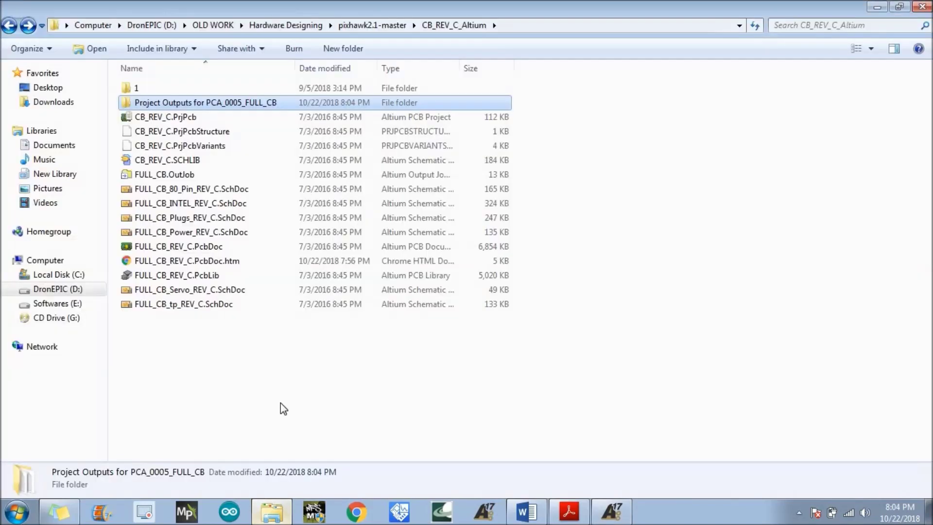
- Open Project Outputs for PCA_0005_FULL_CB and select both FULL_CB_REV_C NonPlated and Plated .TXT drill files
double_click(177, 102)
scroll(243, 233, "down", 3)
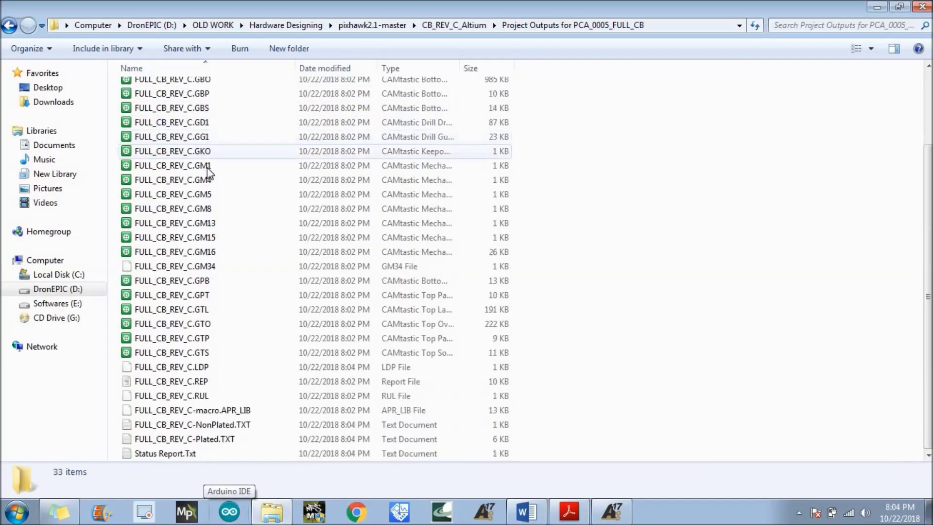
left_click(247, 426)
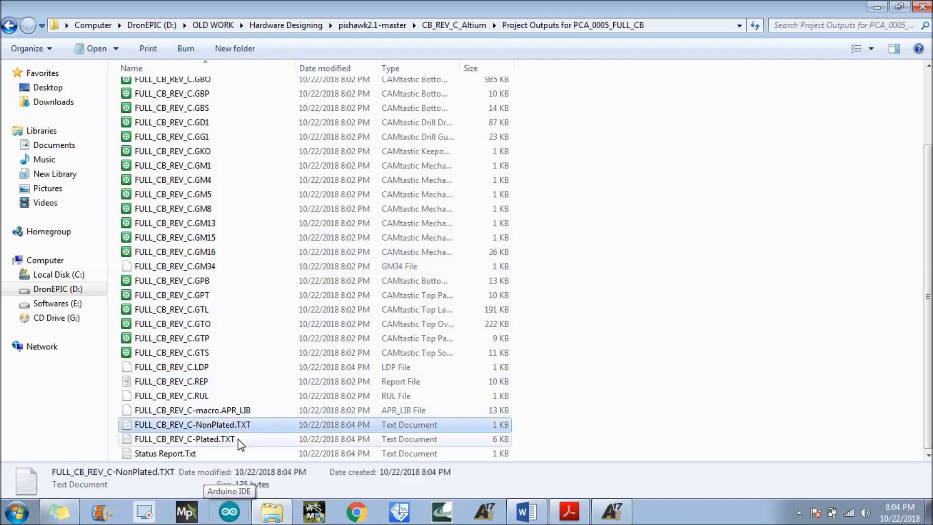
left_click(237, 438, "ctrl")
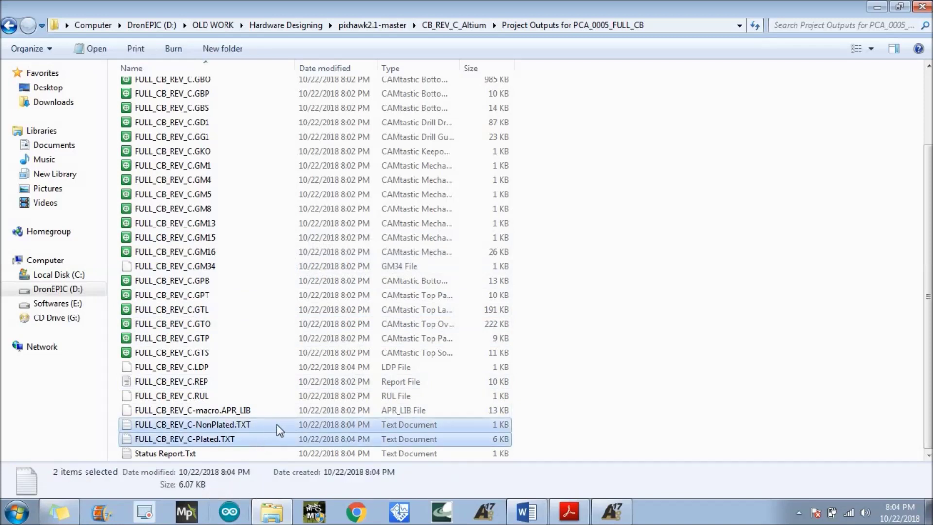